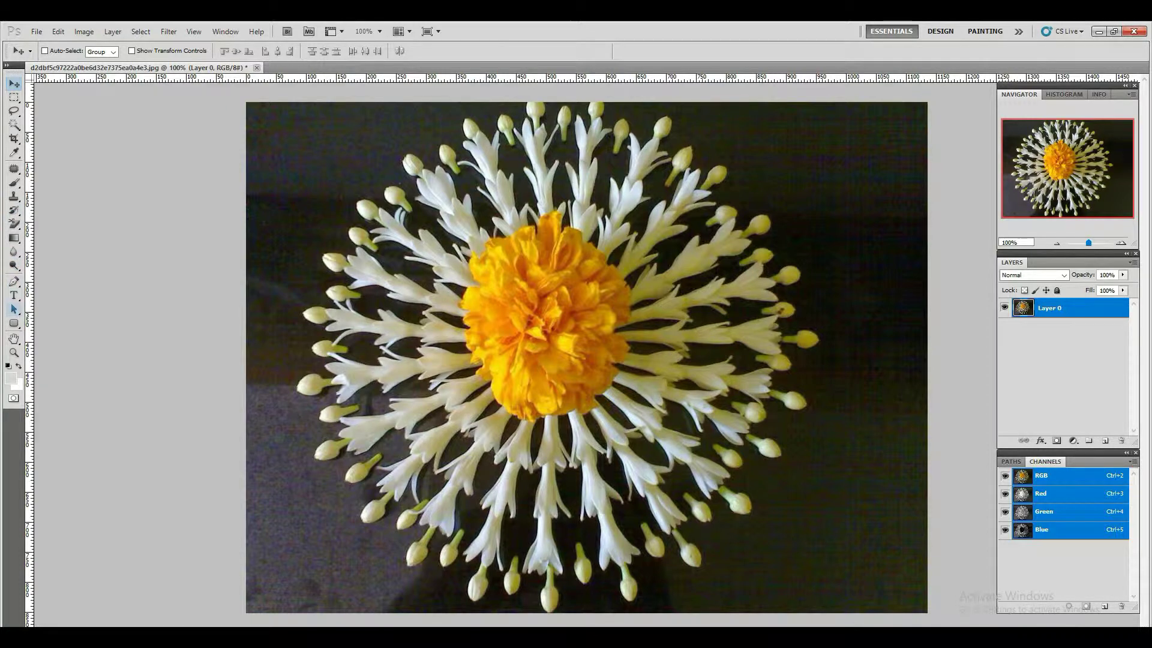
- Set up the Background Eraser tool with Discontiguous limits and a 40% tolerance
click(13, 224)
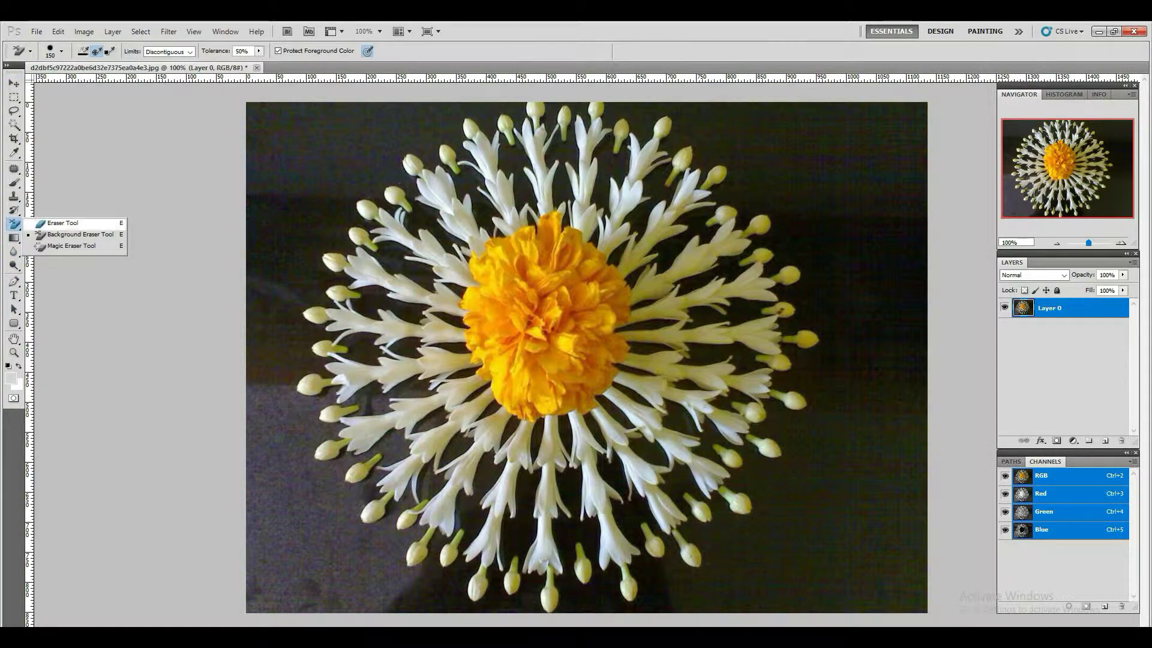
click(80, 235)
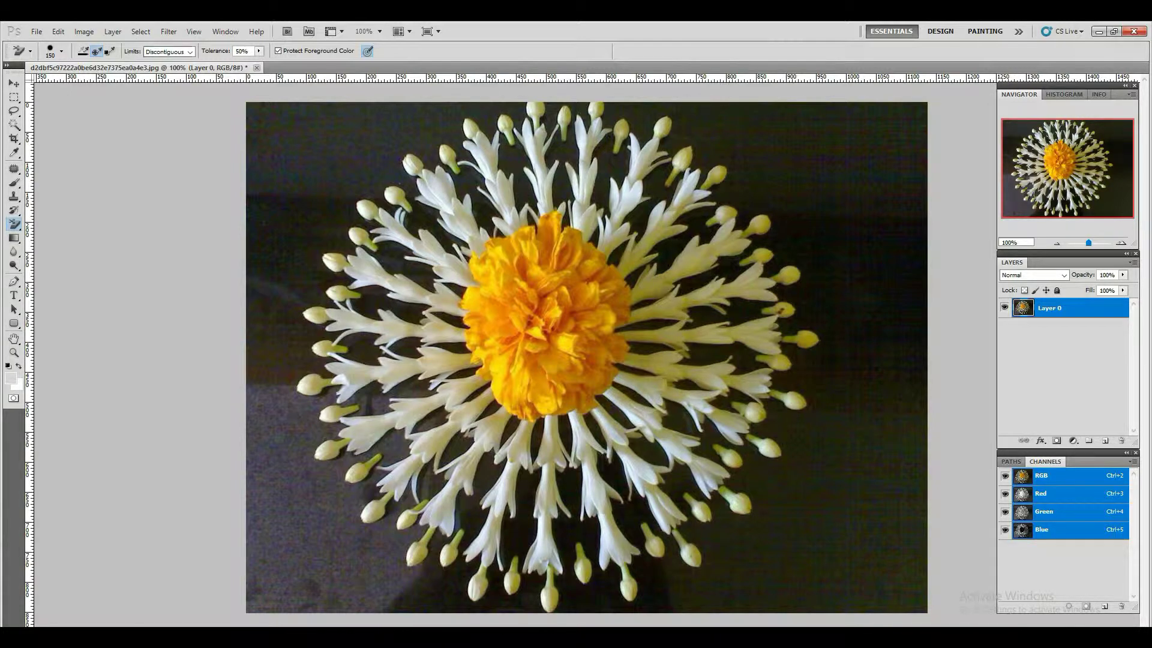
click(168, 51)
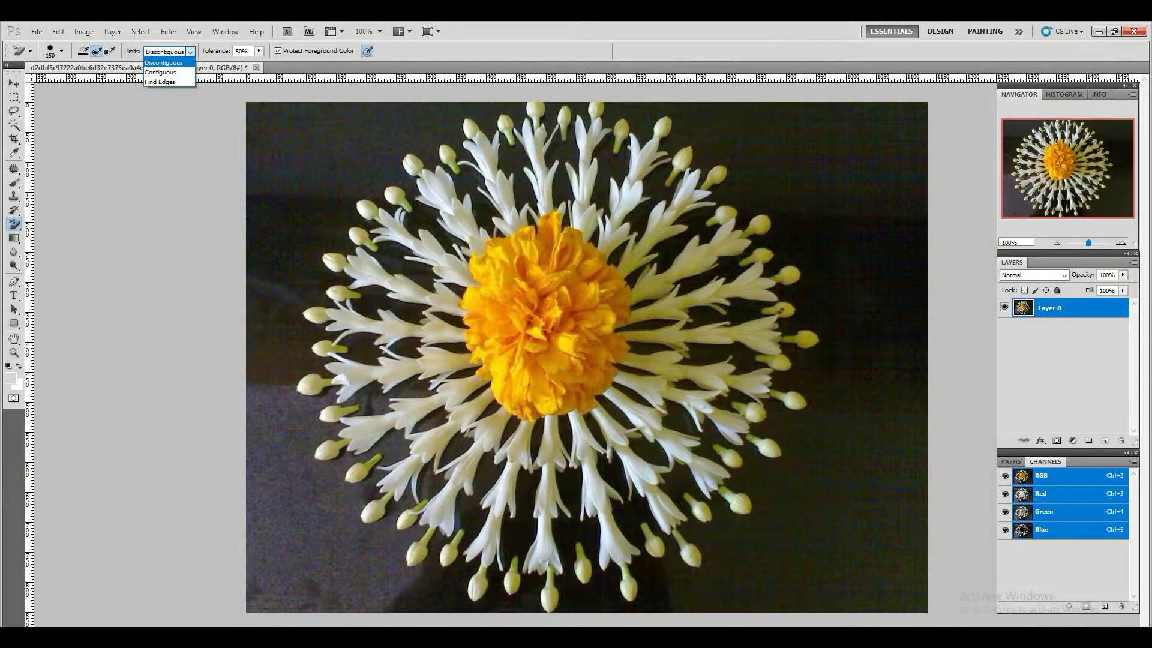
click(168, 62)
click(258, 50)
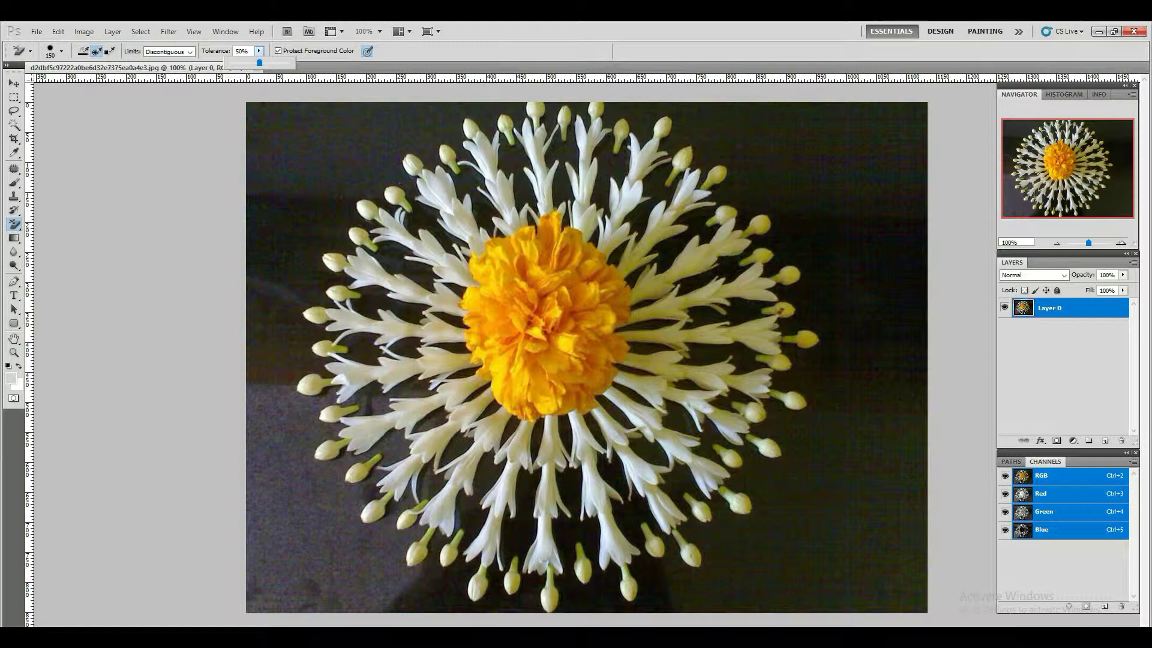
mouse_move(259, 63)
mouse_down()
mouse_move(241, 63)
mouse_move(255, 62)
mouse_up()
drag(253, 63, 253, 62)
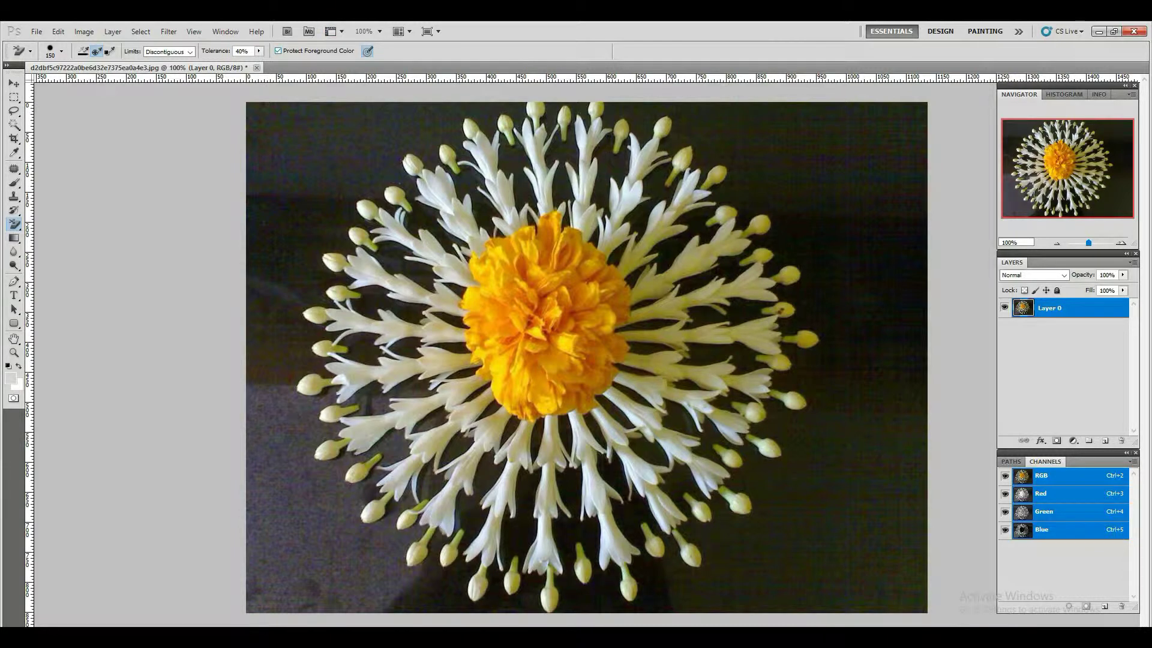
- Try erasing the dark backdrop with foreground color protection off and brush size 1000, and undo the strokes
click(278, 50)
mouse_move(298, 293)
mouse_down()
mouse_move(310, 321)
mouse_move(417, 220)
mouse_up()
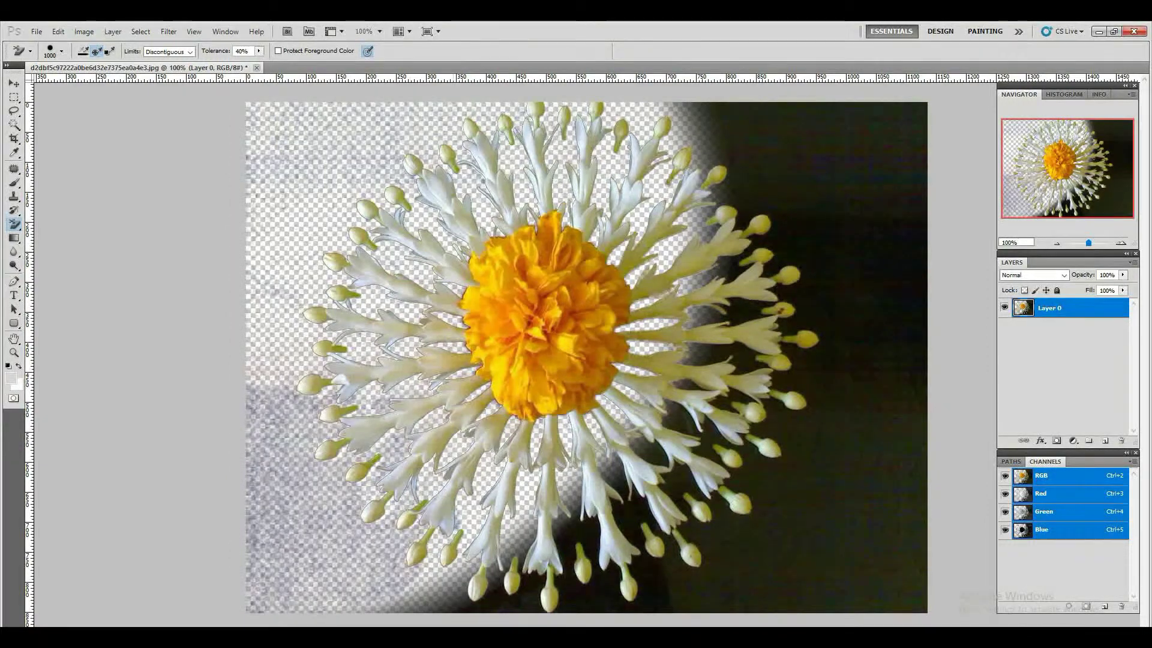
drag(417, 222, 396, 255)
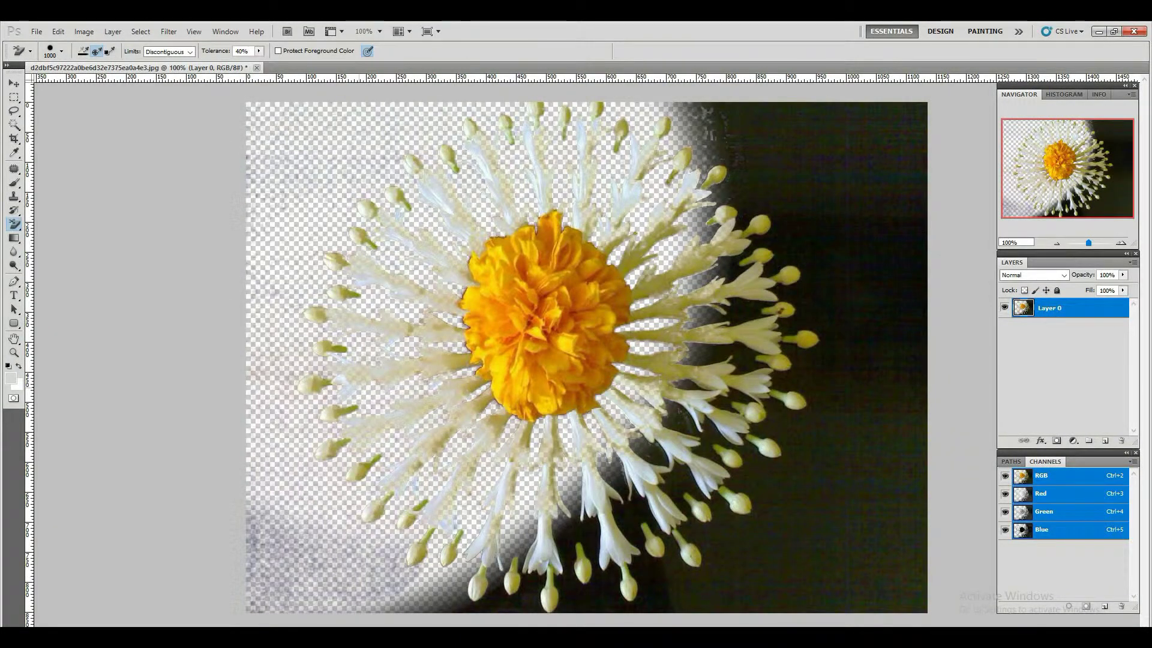
key(ctrl+z)
key(ctrl+alt+z)
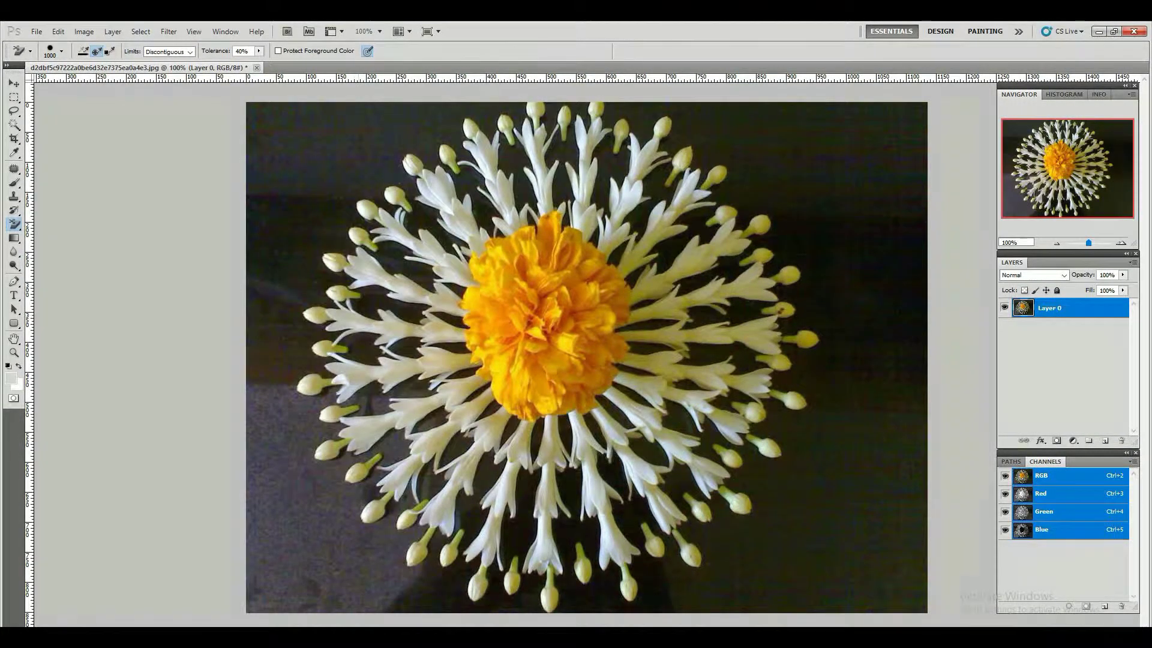
- Try erasing the backdrop again around the upper, lower and outer flower petals with the size 1000 brush
click(358, 278)
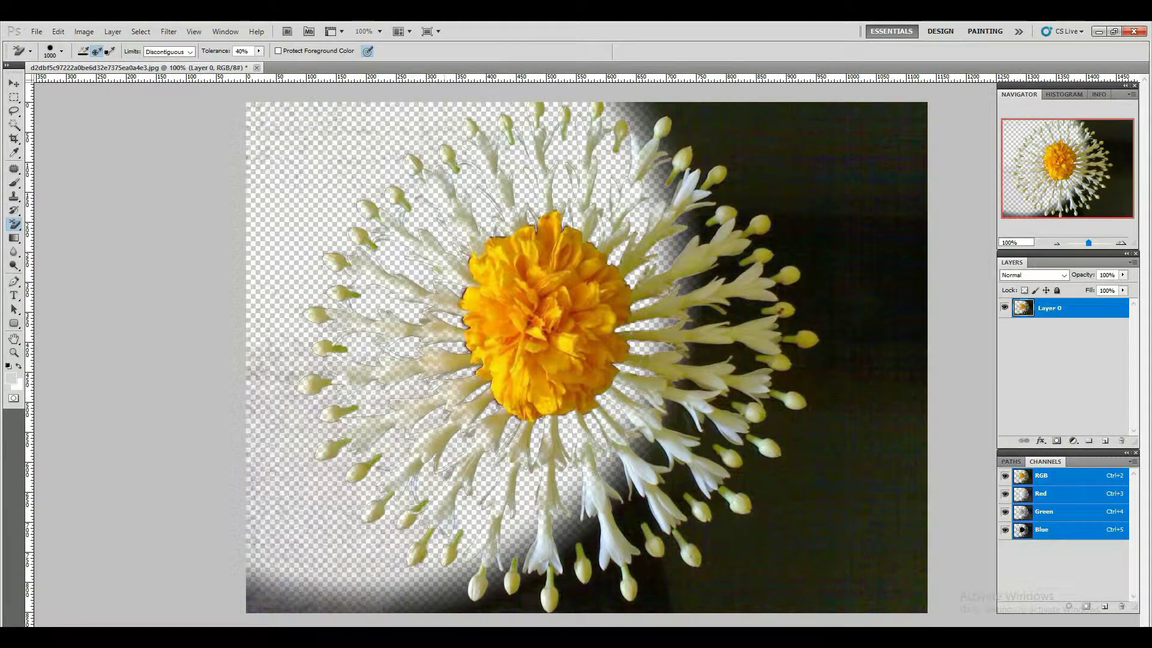
click(420, 537)
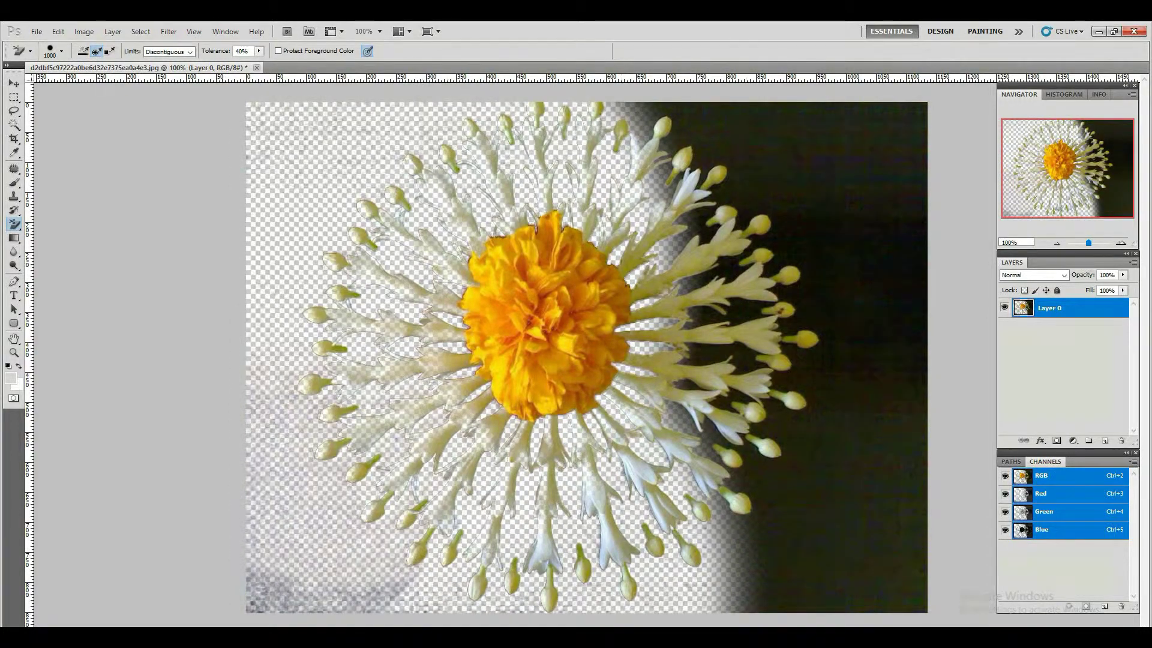
click(747, 548)
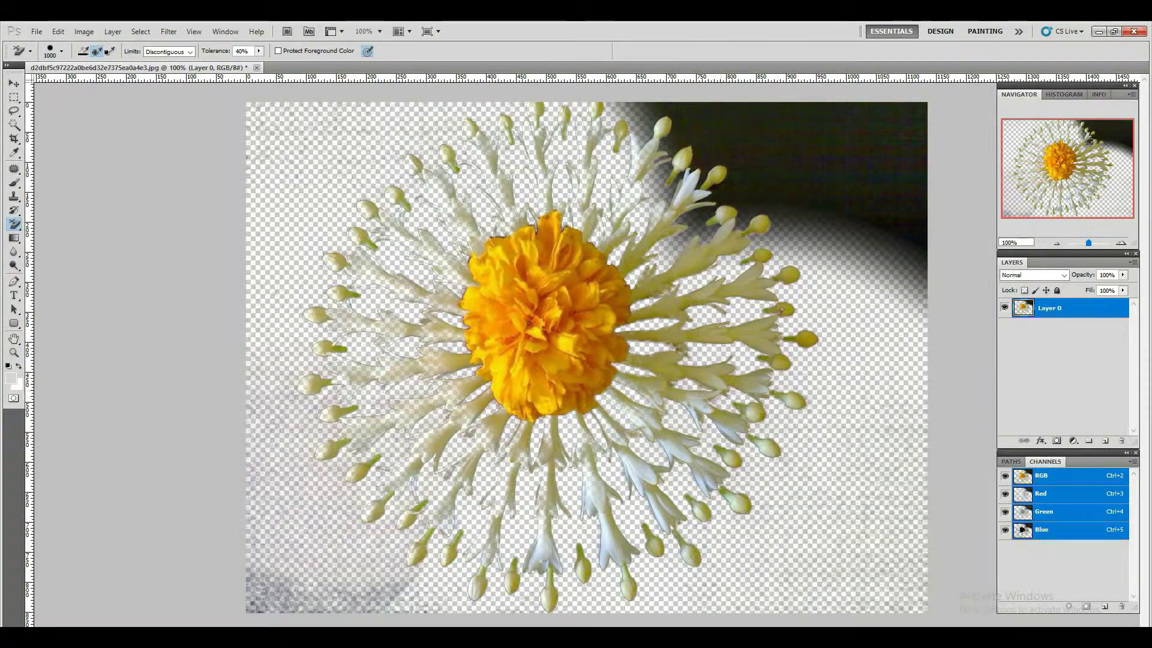
key(ctrl+shift+z)
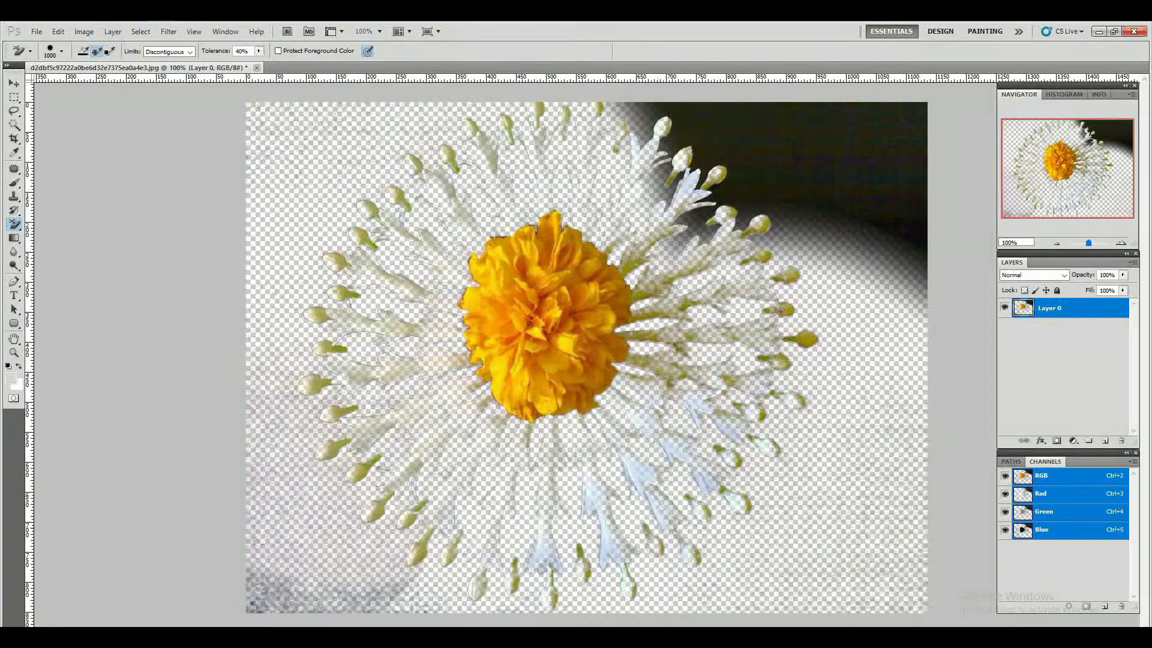
key(ctrl+alt+z)
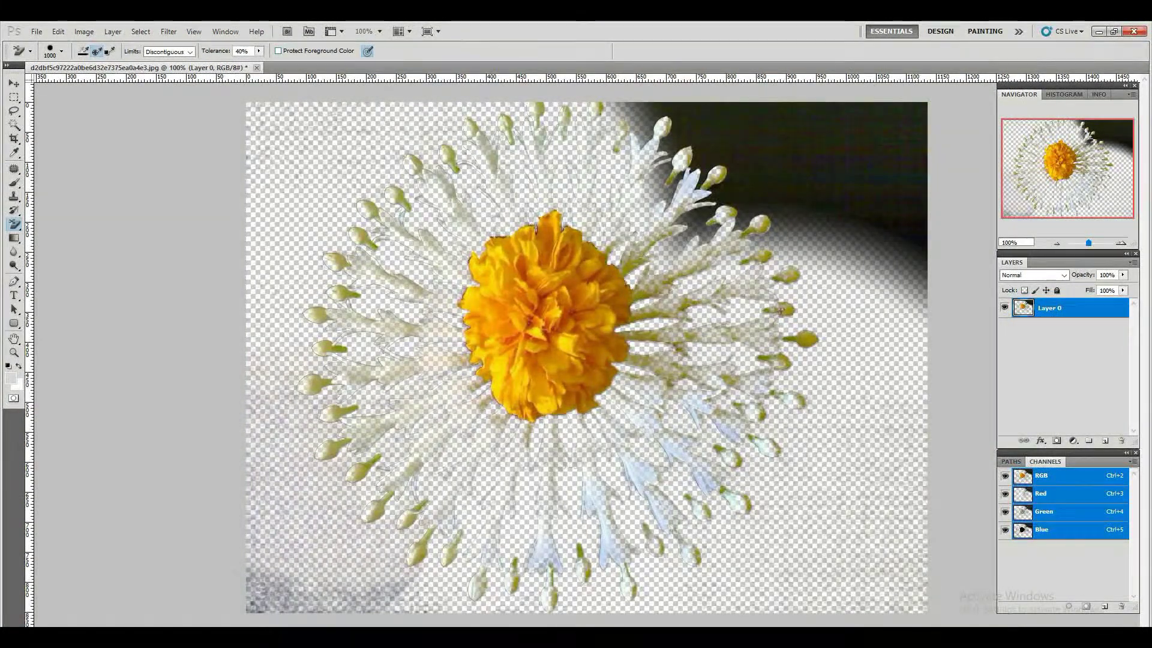
- Turn foreground color protection back on and undo all the trial erasures to restore the full photo
key(ctrl+alt+z)
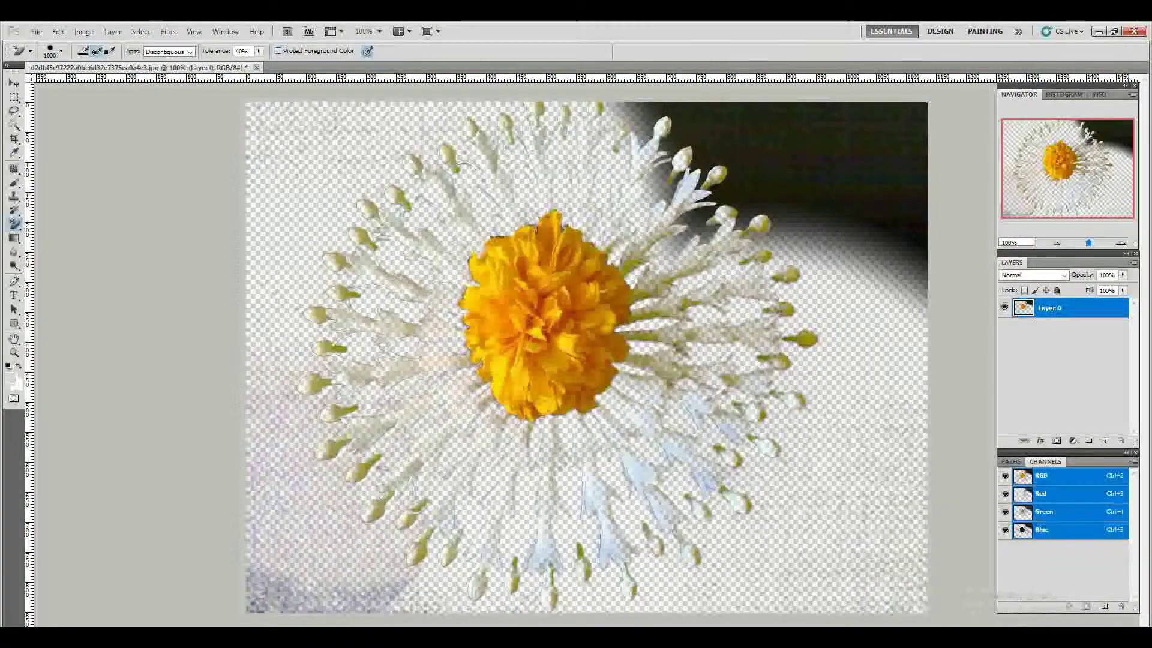
key(ctrl+shift+z)
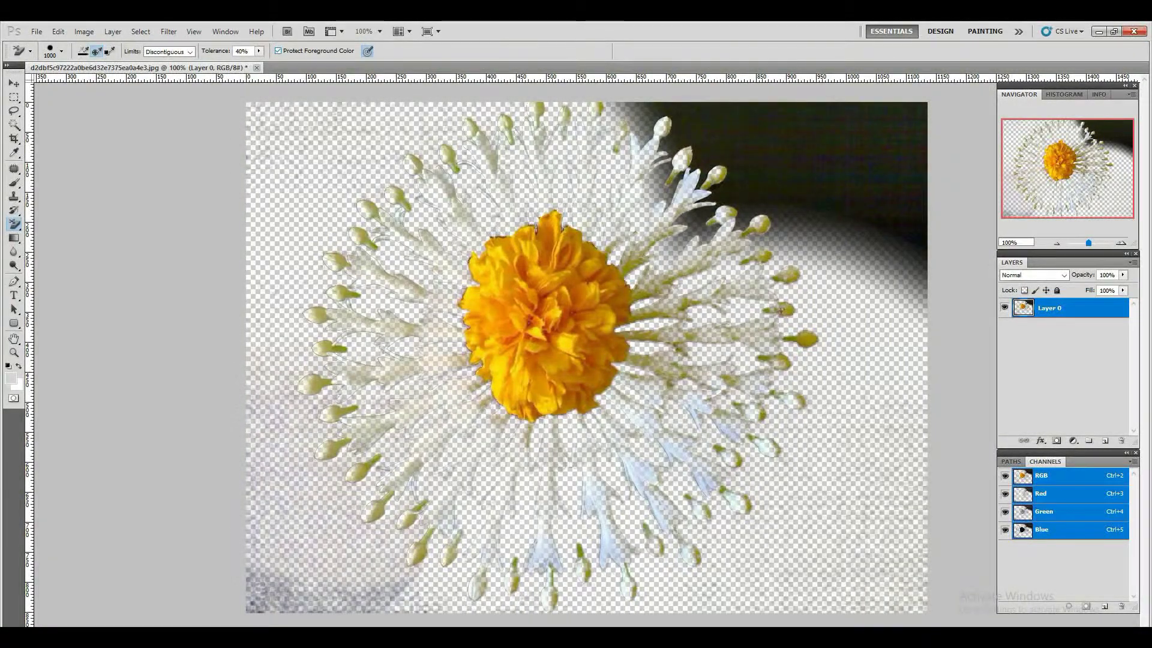
key(i)
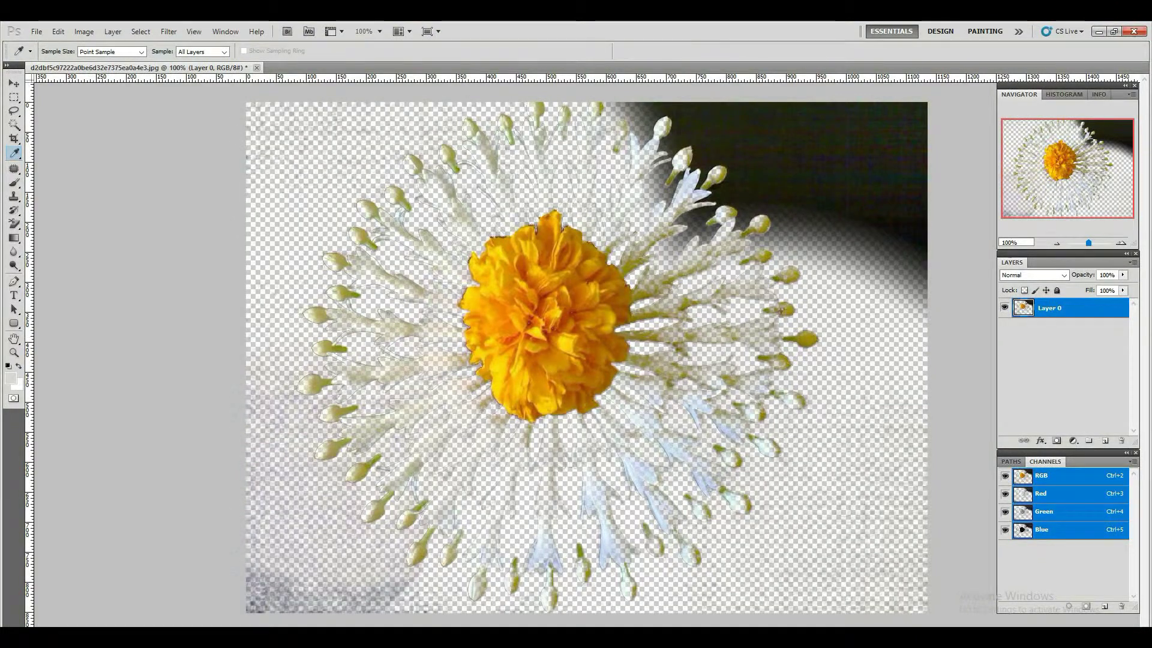
key(ctrl+alt+z)
key(ctrl+alt+z)
key(ctrl+alt+z)
key(ctrl+alt+z)
key(ctrl+alt+z)
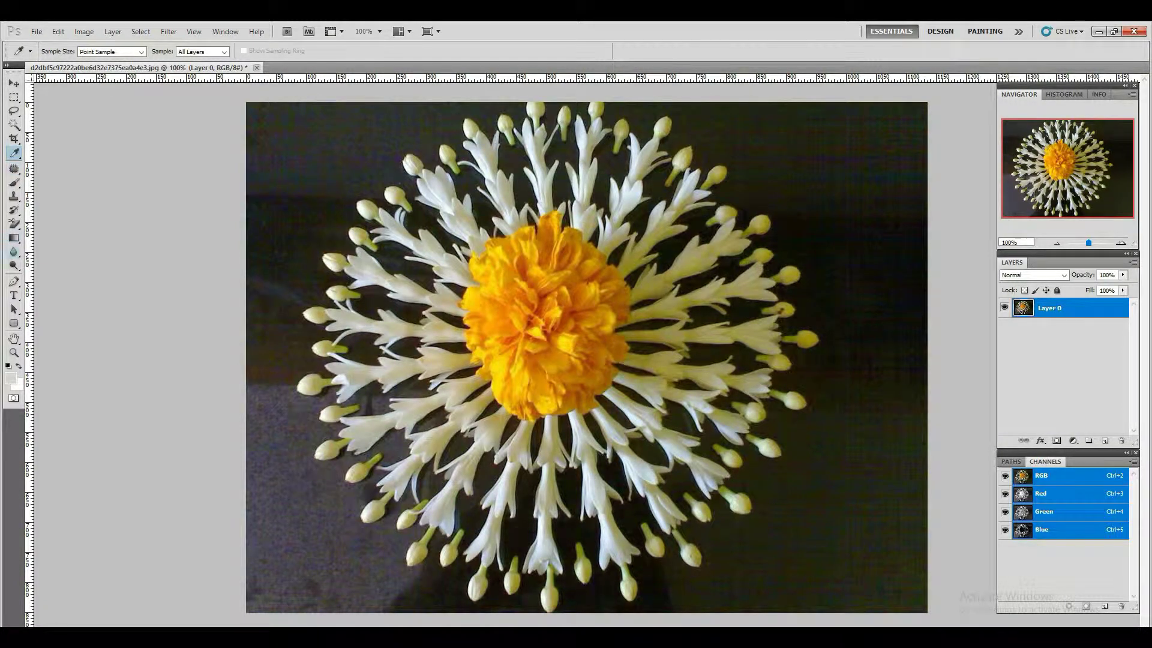
- Return to the Background Eraser tool and review its Limits options
click(13, 224)
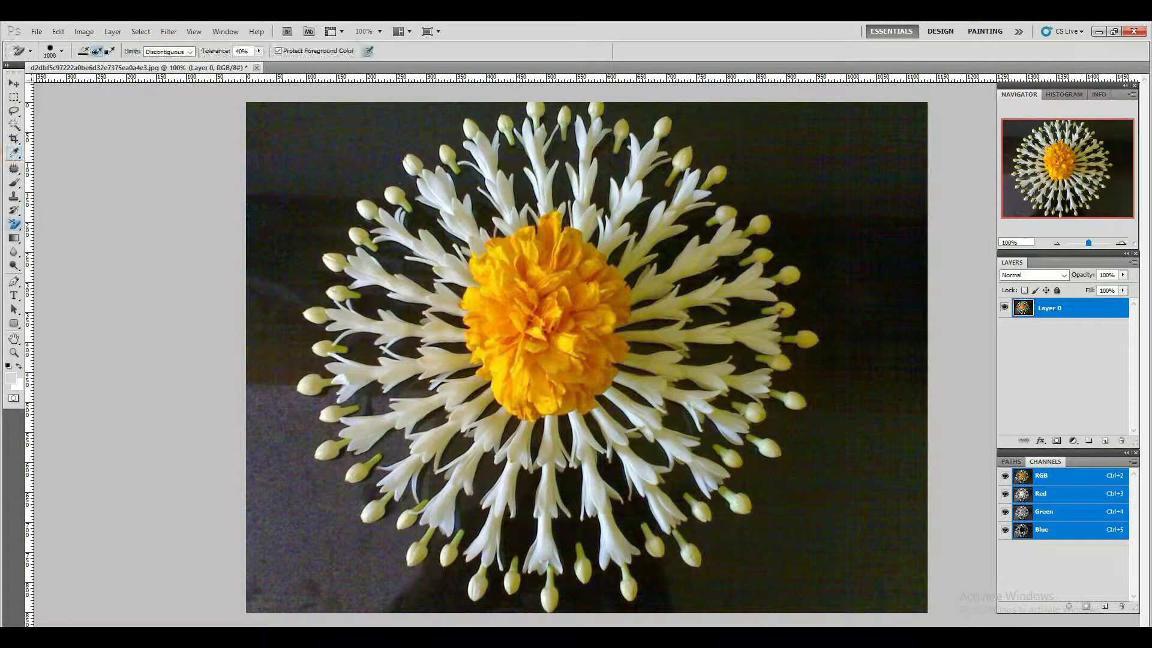
click(60, 232)
click(191, 52)
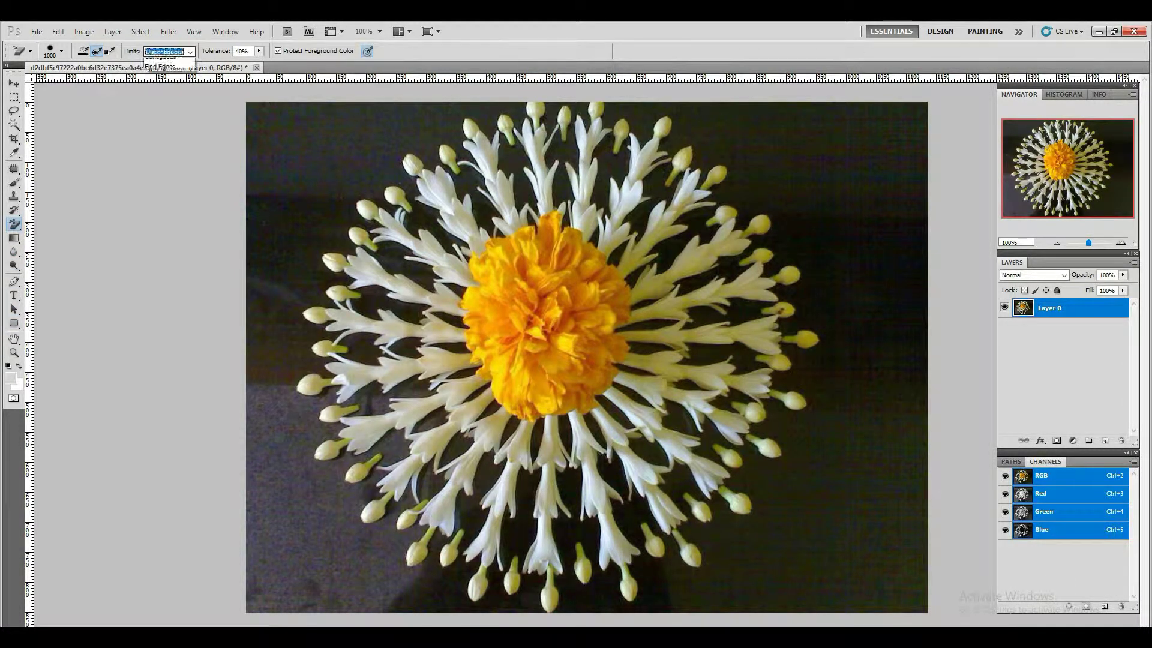
click(191, 52)
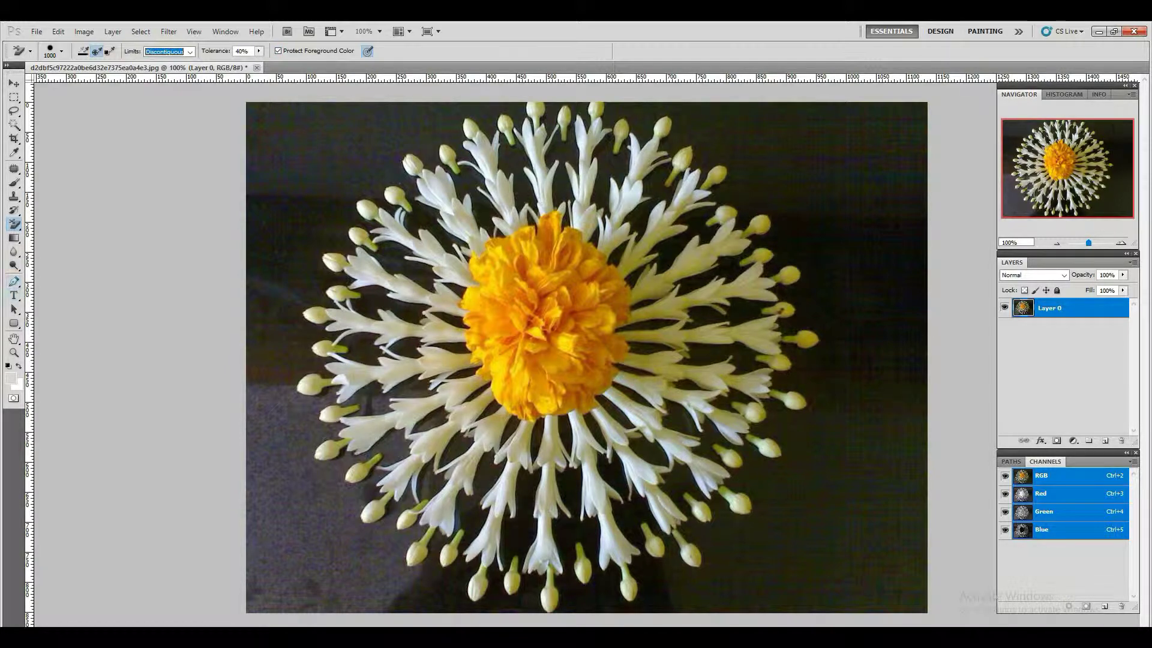
- Sample a petal's pale green as the foreground color and the dark backdrop as the background color with the Eyedropper
click(14, 153)
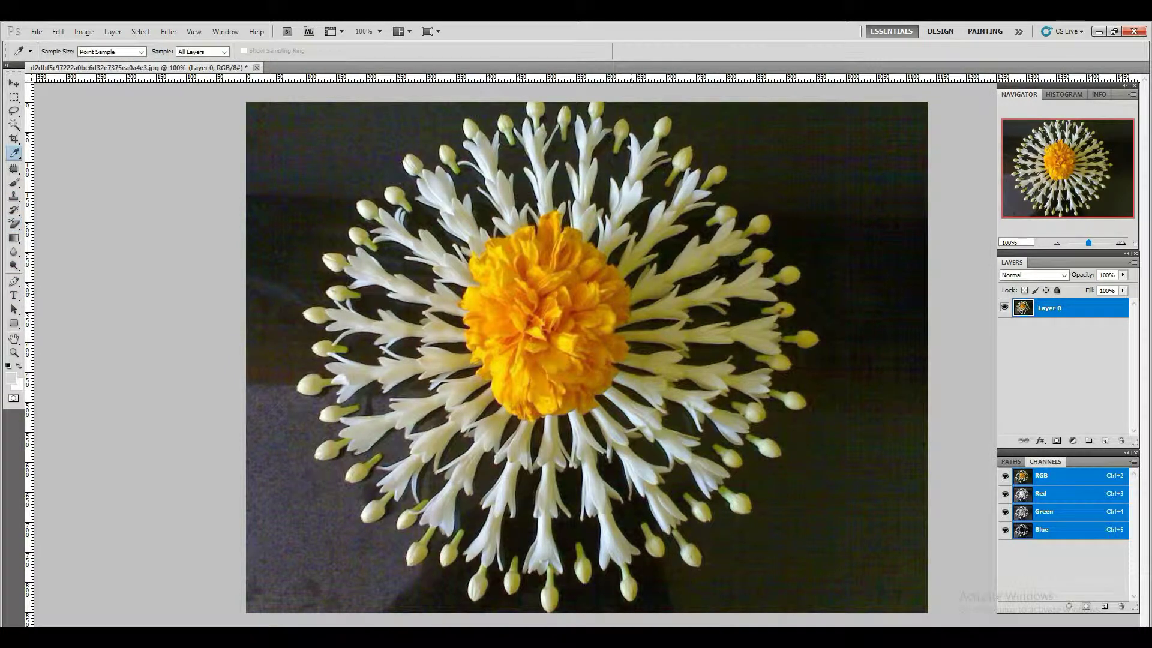
click(693, 265)
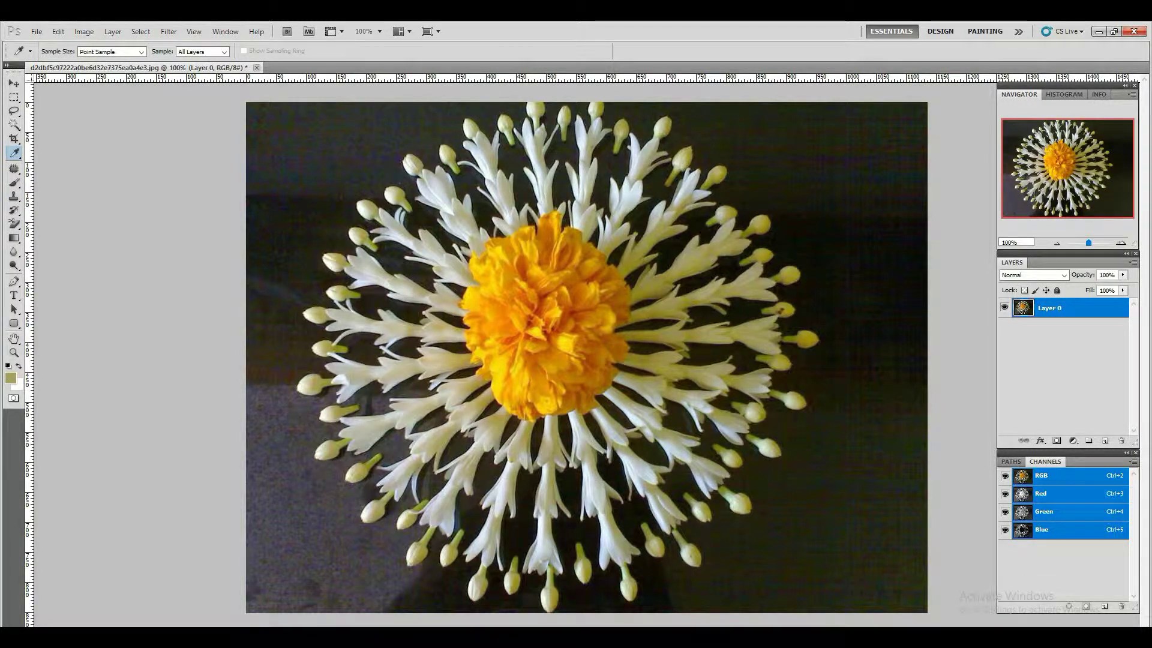
key(x)
click(792, 162)
key(x)
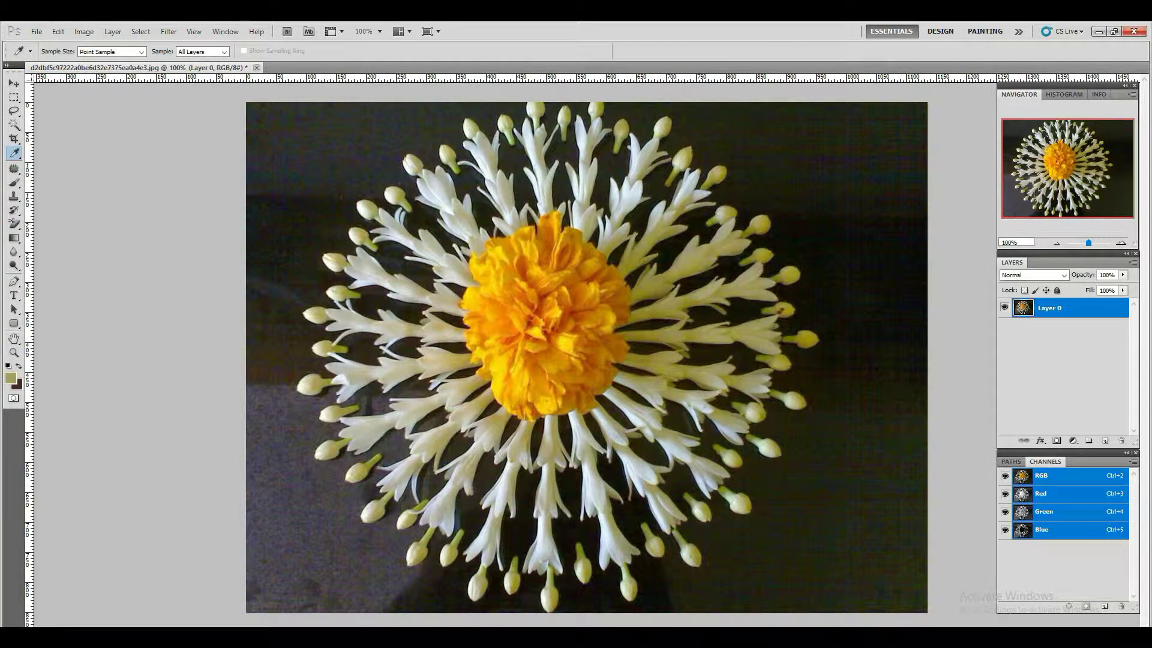
- Erase the dark backdrop around the whole flower using the Background Eraser with brush size 600 and foreground color protection
key(e)
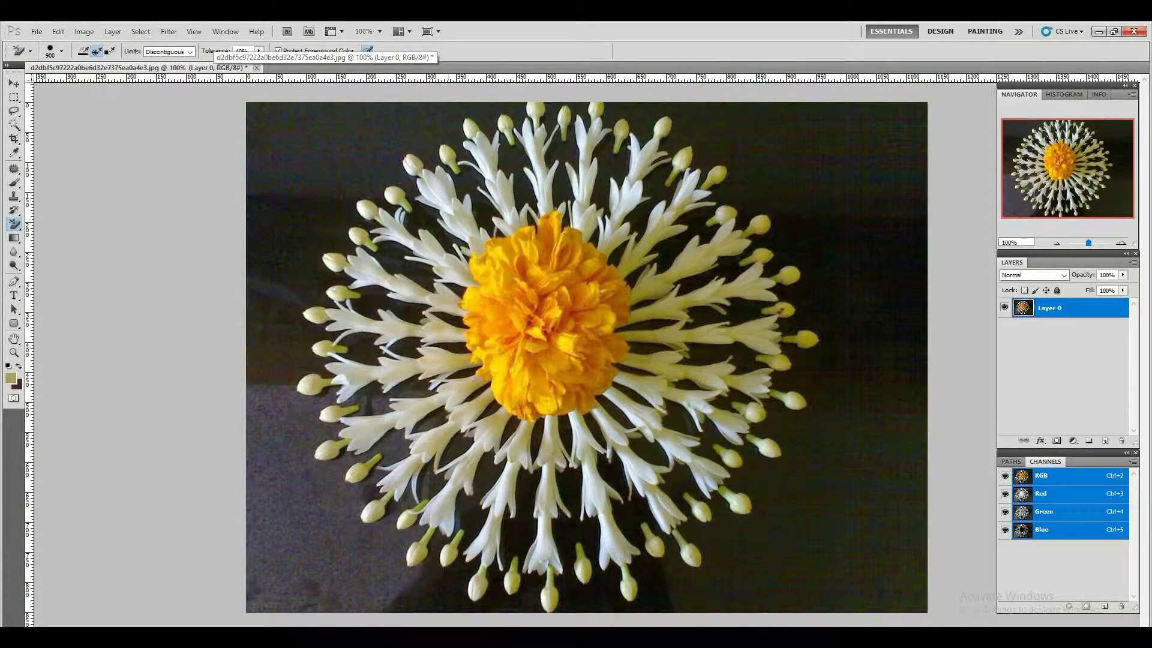
key(bracketright)
key(bracketright)
key(bracketright)
key(bracketright)
key(bracketright)
click(297, 274)
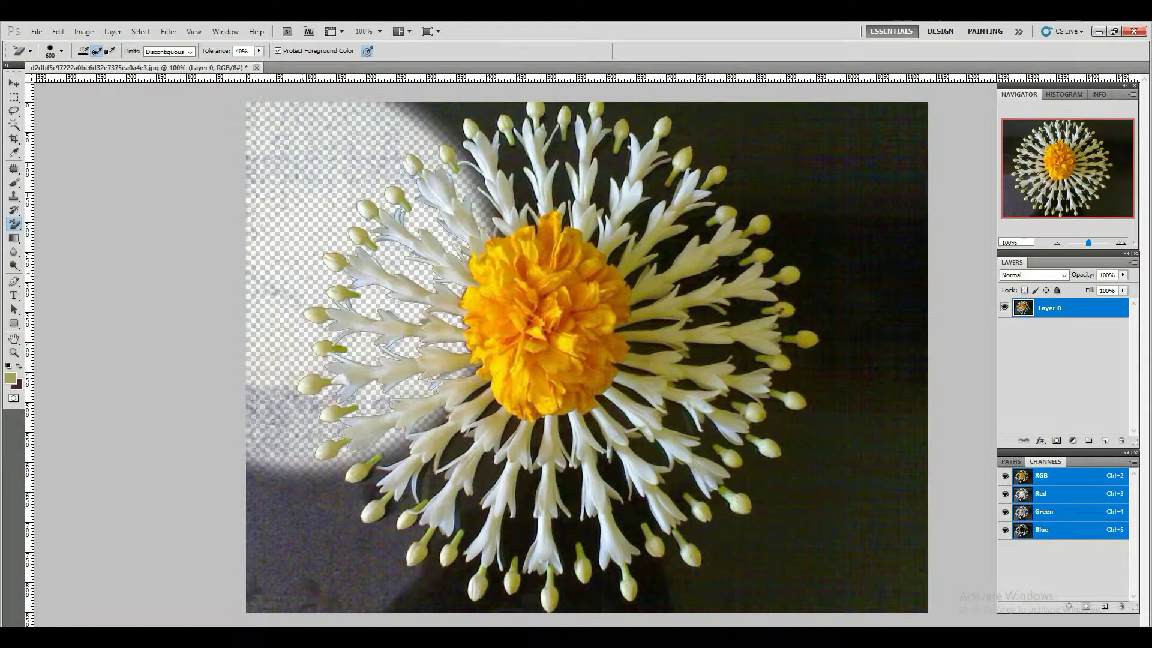
click(491, 115)
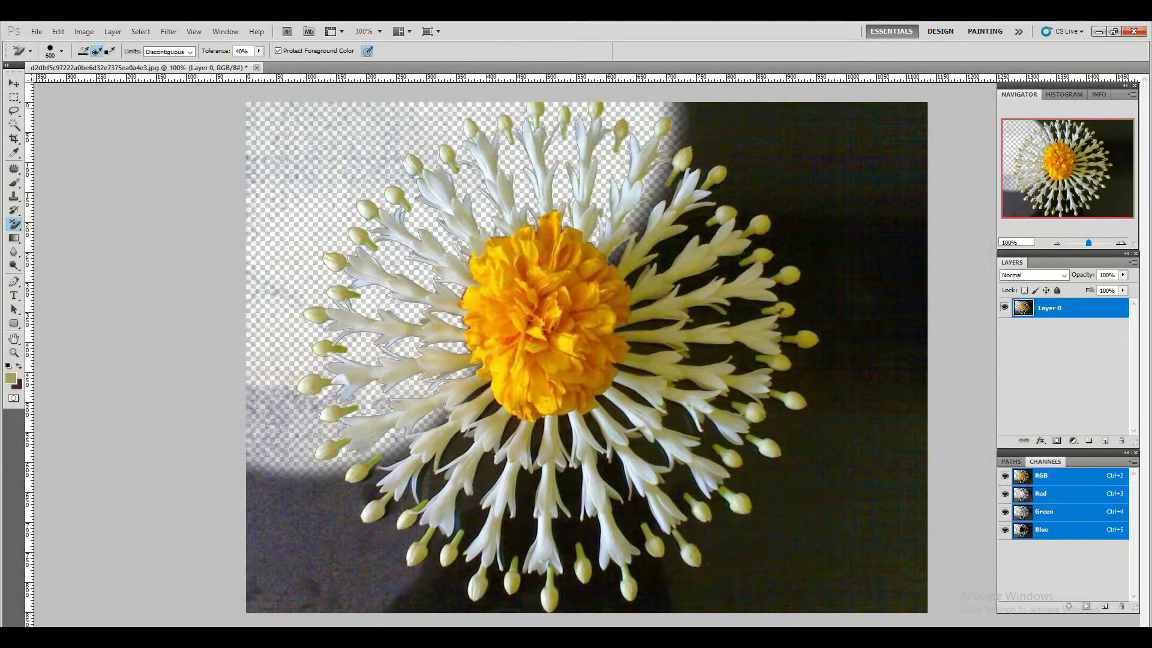
mouse_move(510, 105)
mouse_down()
mouse_move(744, 162)
mouse_move(810, 360)
mouse_move(786, 432)
mouse_move(720, 516)
mouse_move(456, 468)
mouse_move(270, 576)
mouse_move(600, 588)
mouse_move(792, 558)
mouse_up()
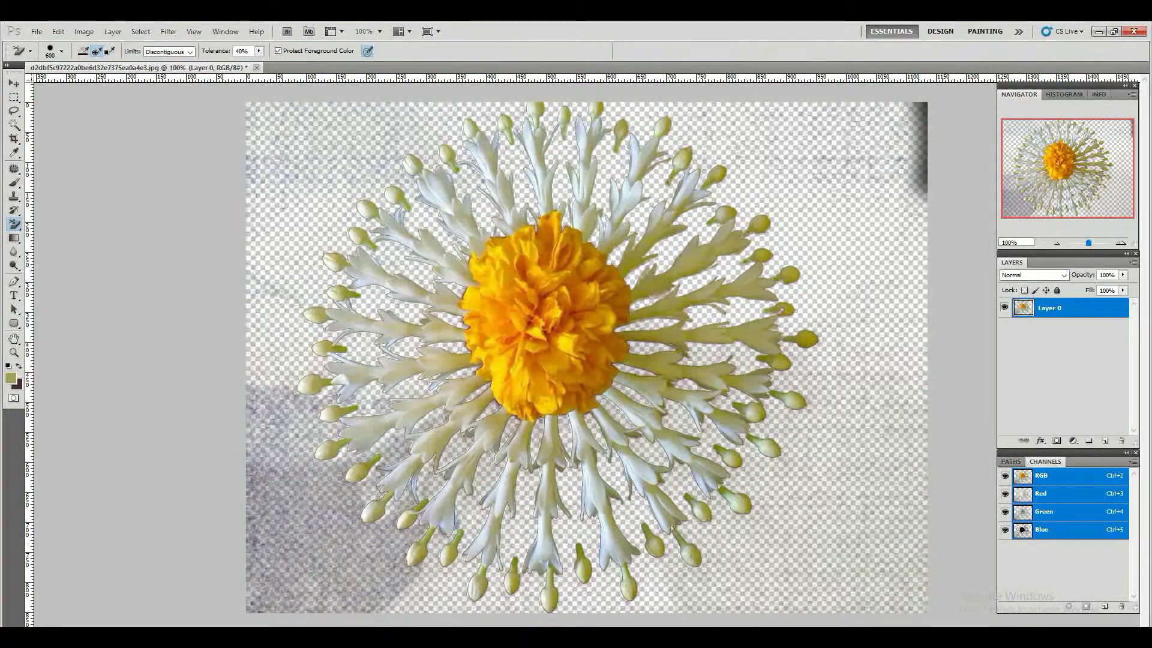
click(294, 538)
mouse_move(290, 539)
mouse_down()
mouse_move(252, 174)
mouse_move(549, 75)
mouse_move(738, 79)
mouse_up()
key(ctrl+z)
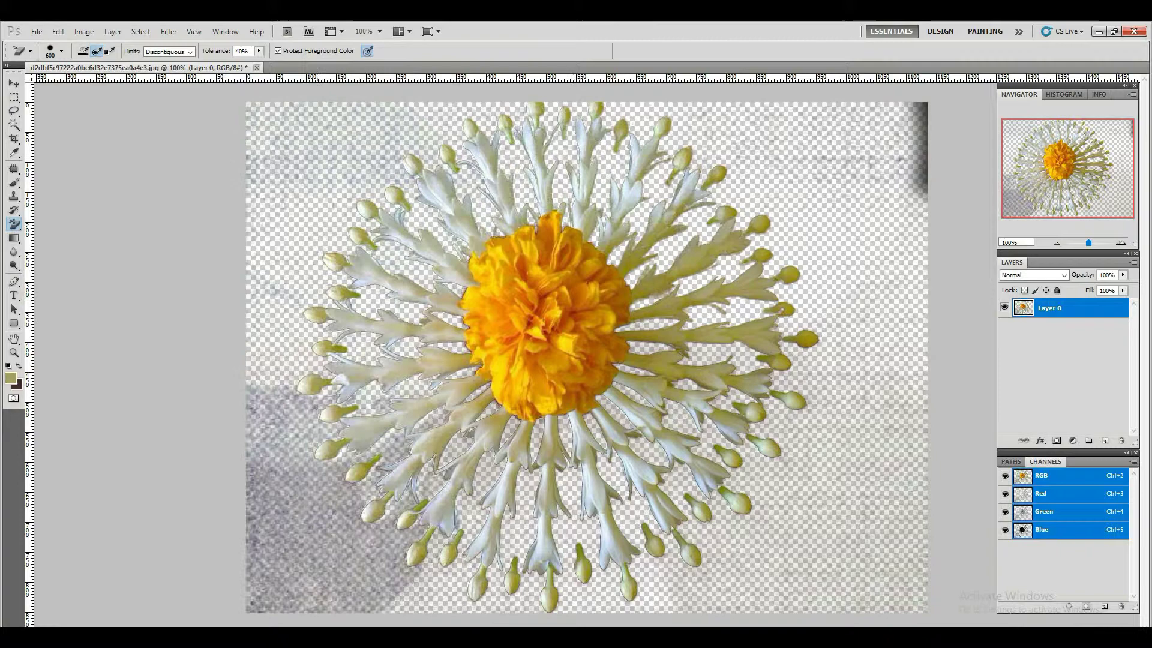
- Erase the backdrop remnants at the lower-left, upper-left and upper-right of the photo, reducing the brush size to 400
click(291, 540)
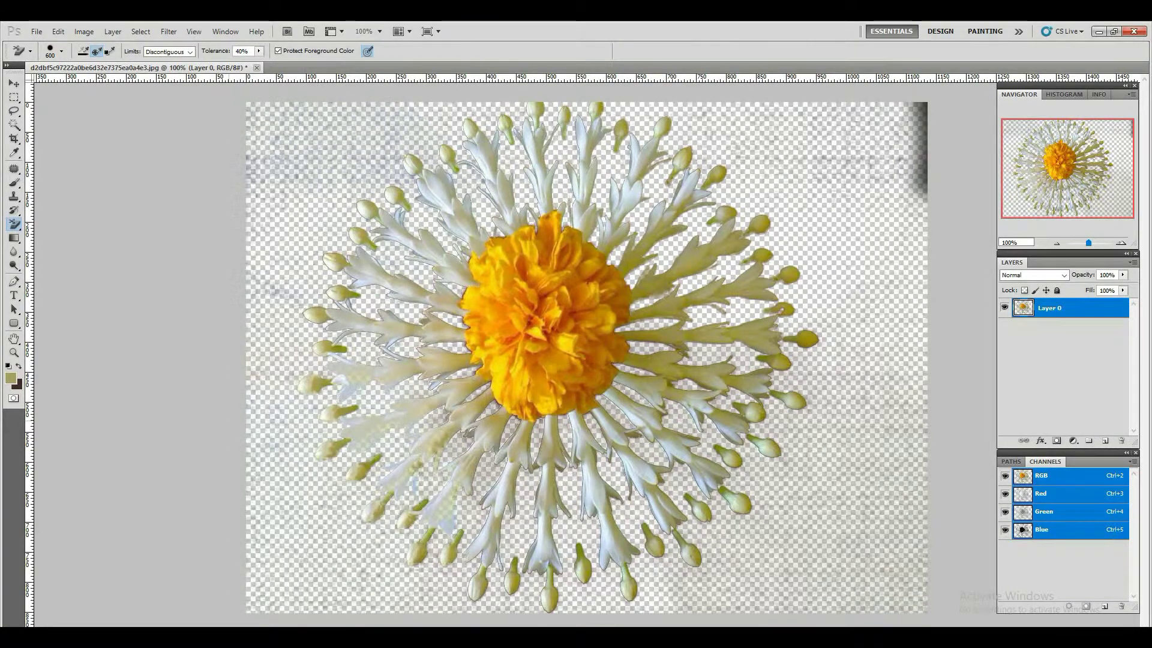
key(bracketleft)
key(bracketleft)
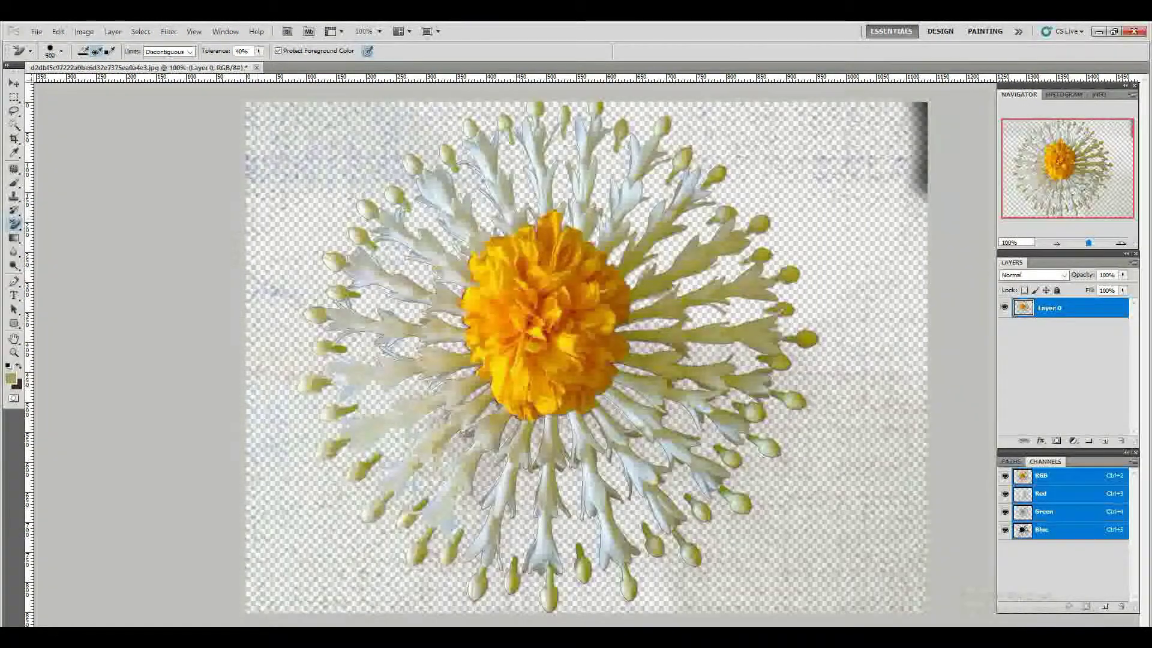
click(327, 159)
click(282, 282)
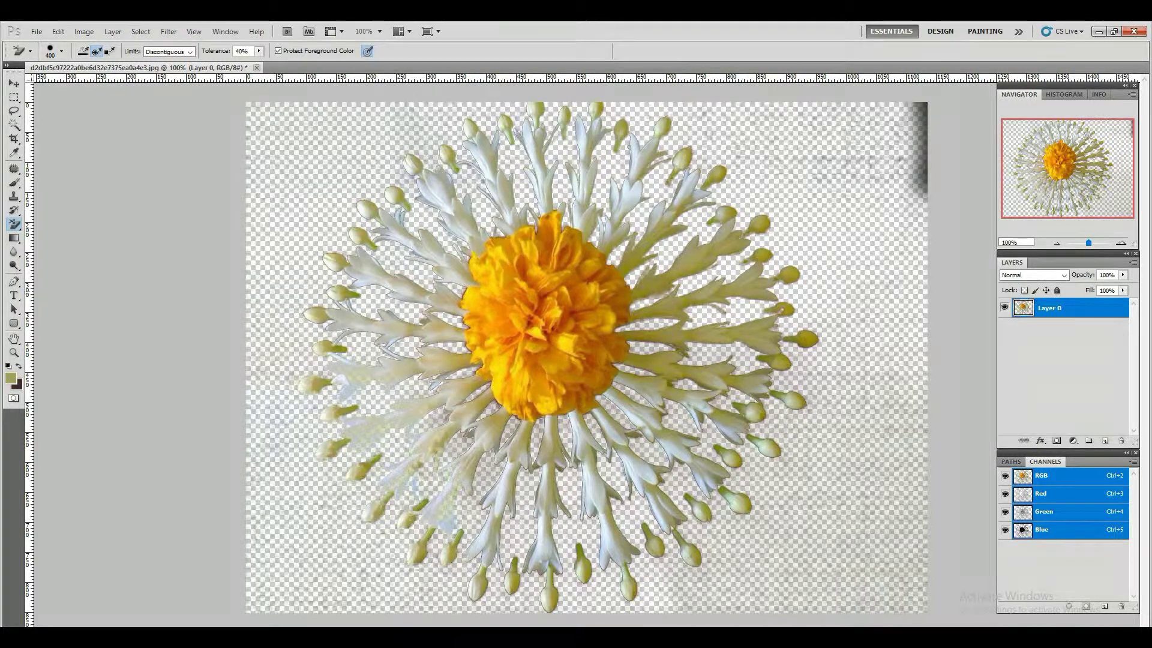
click(926, 149)
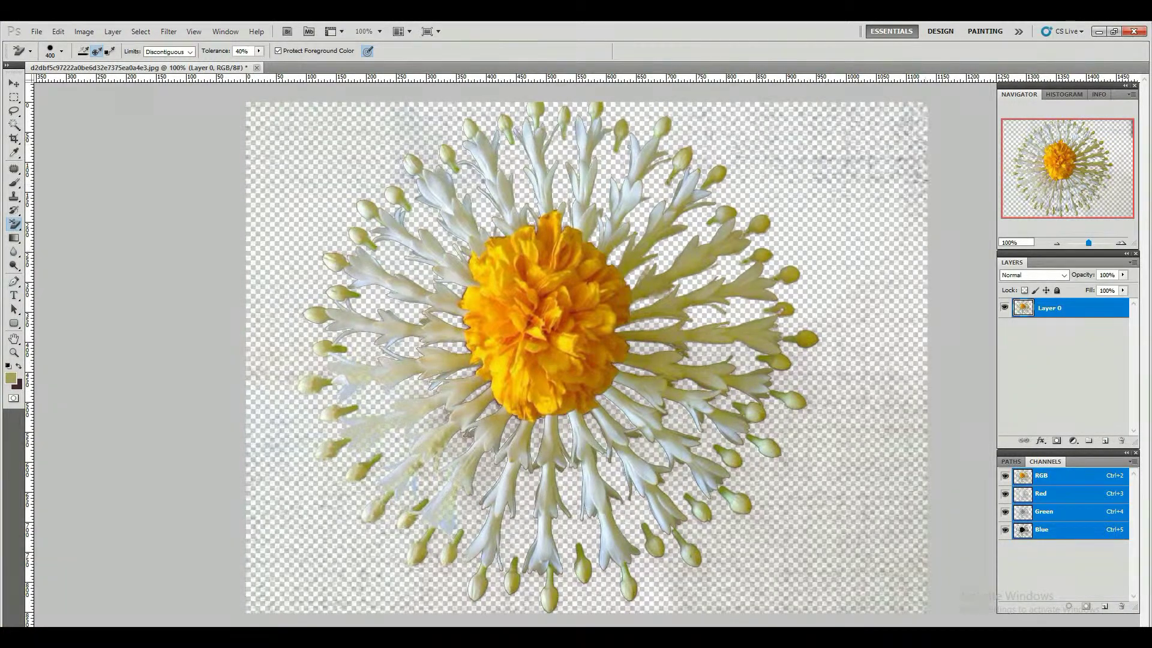
- Erase the remaining backdrop haze along the photo's right side, its lower-right area and between the flower's lower petals
key(ctrl+shift+z)
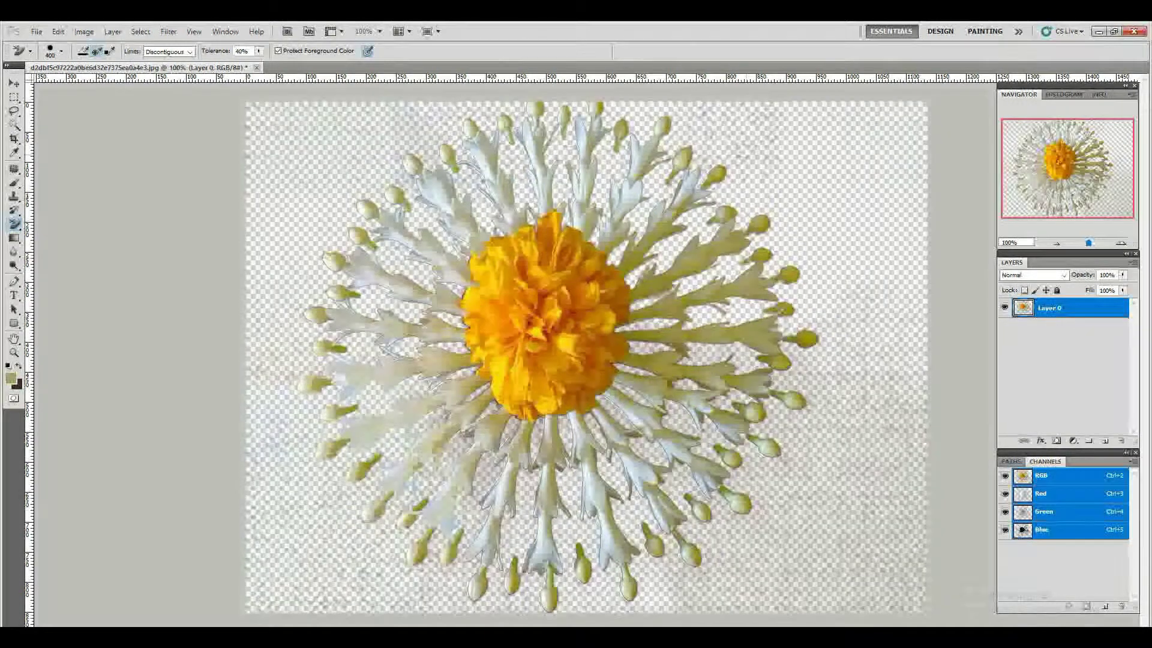
click(899, 493)
click(834, 534)
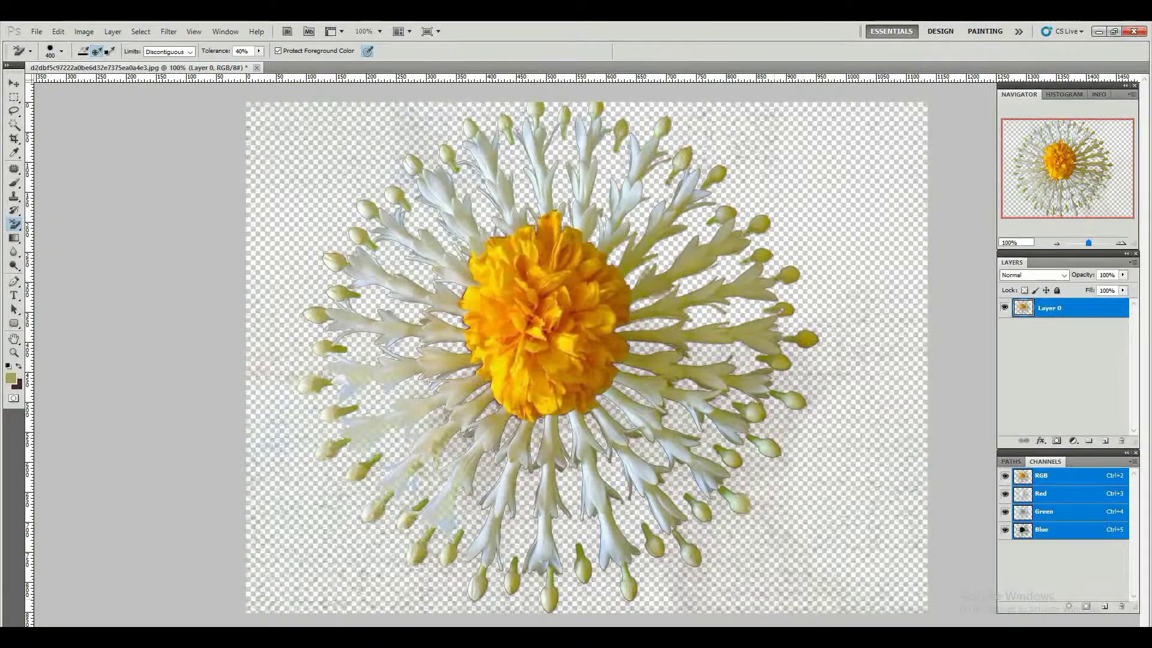
click(783, 576)
click(714, 528)
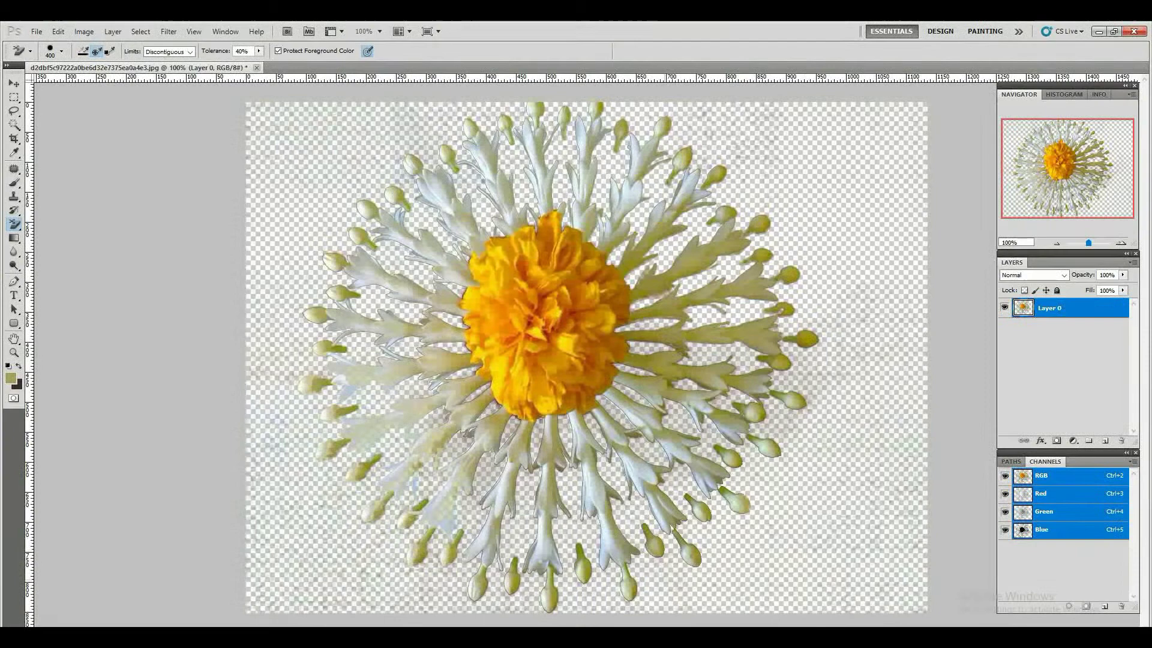
click(492, 477)
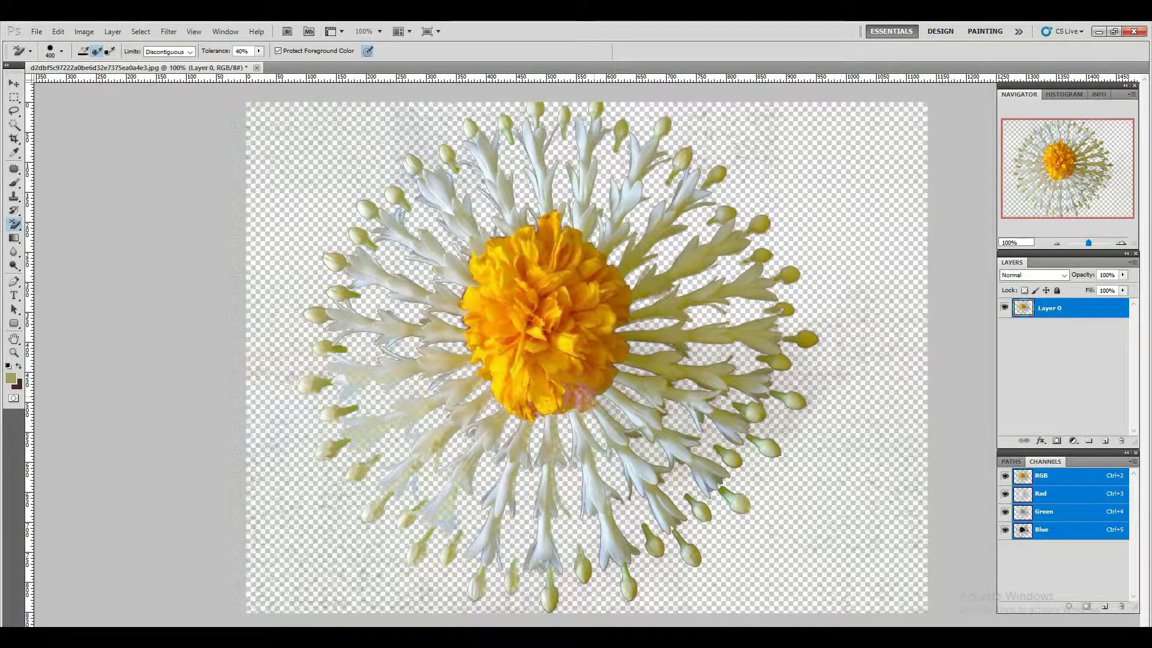
key(ctrl+shift+z)
key(ctrl+minus)
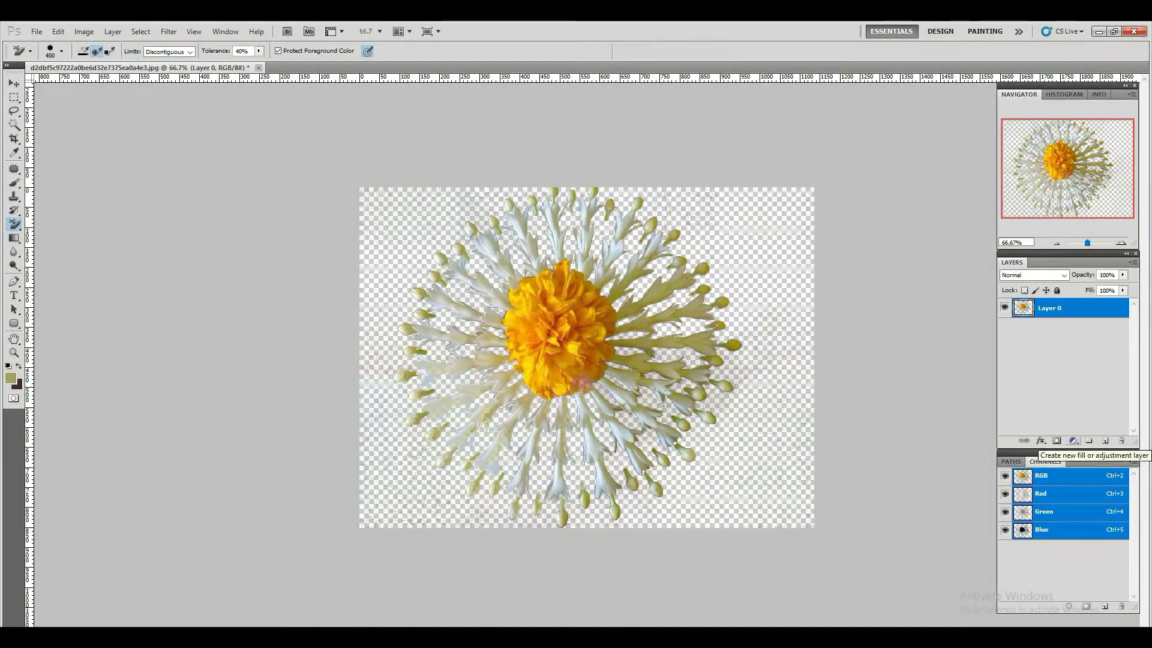
key(ctrl+plus)
key(ctrl+plus)
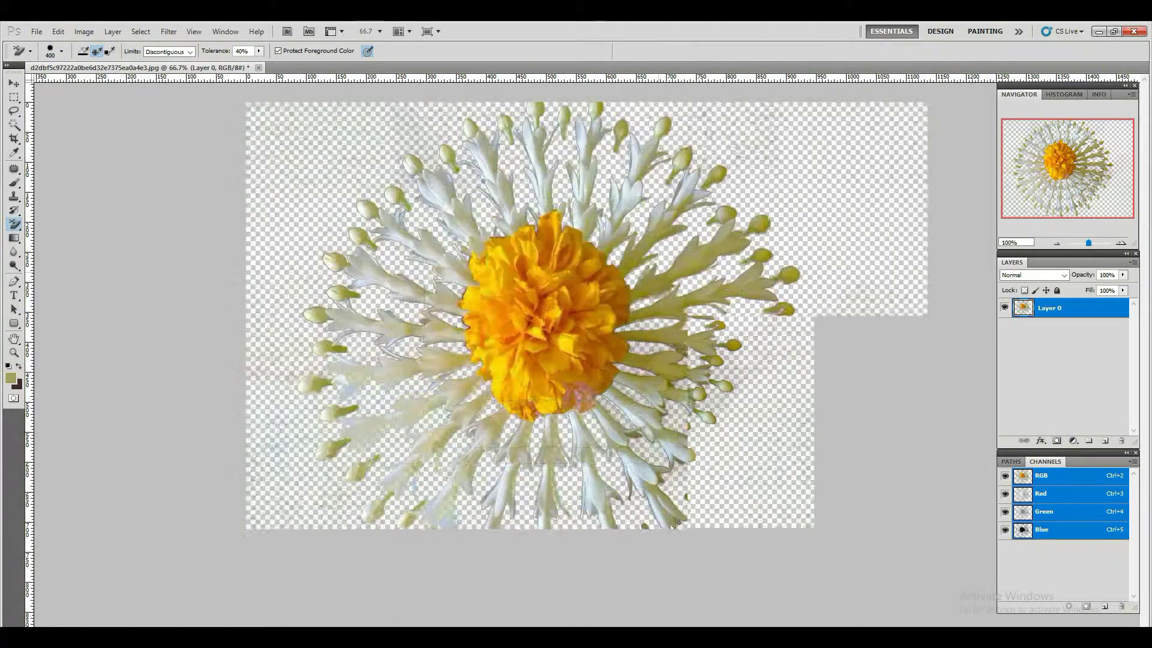
key(ctrl+minus)
key(ctrl+minus)
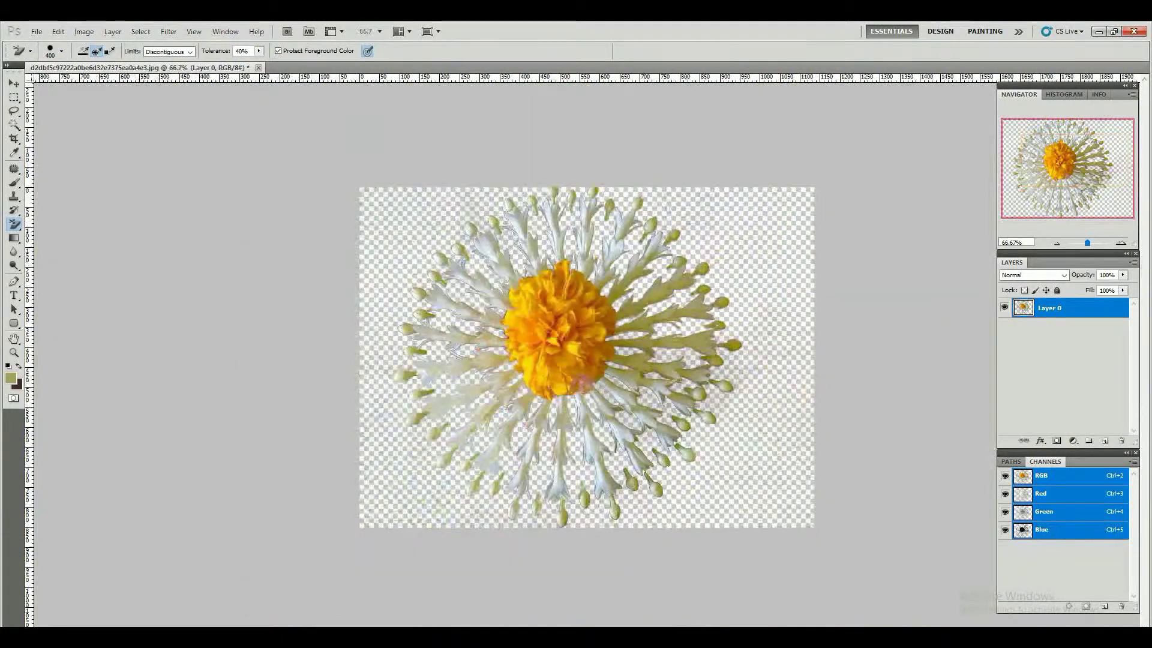